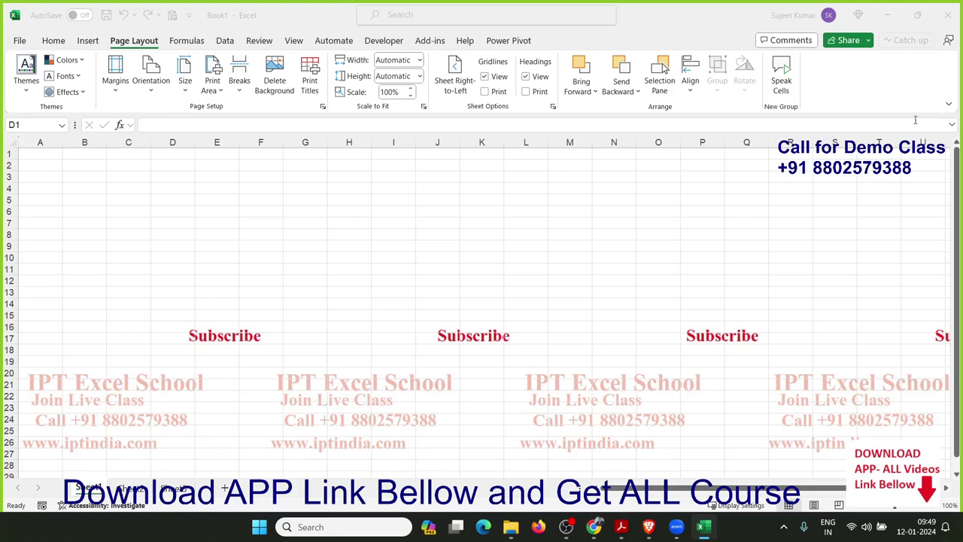
- Focus the workbook, select cell K8, and open the Visual Basic editor from the Developer tab
{"action": "key", "text": "alt+Tab"}
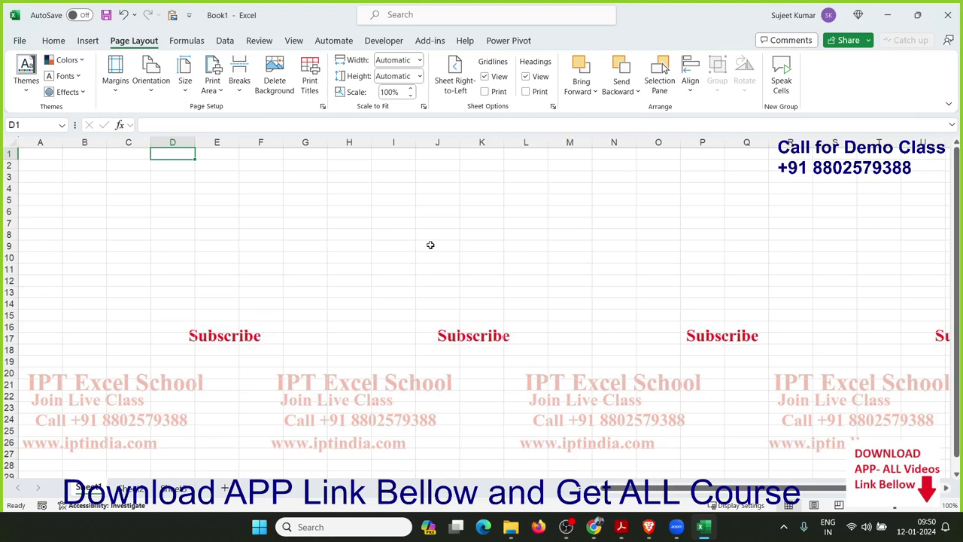
{"action": "key", "text": "alt"}
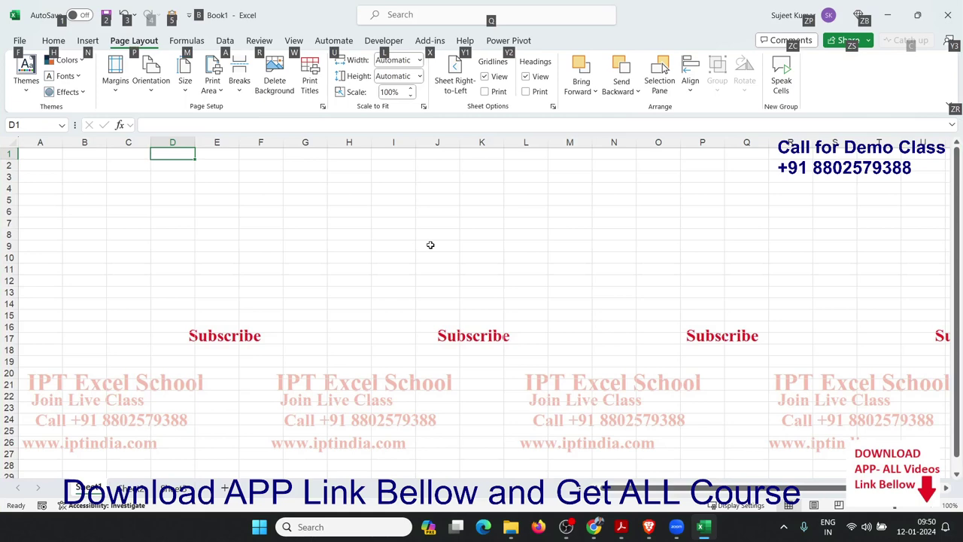
{"action": "left_click", "coordinate": [488, 230]}
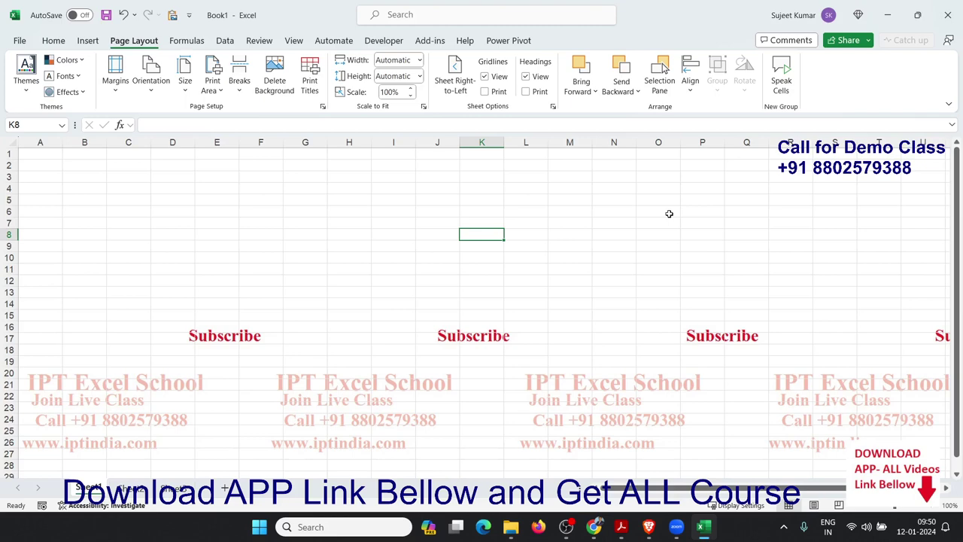
{"action": "left_click", "coordinate": [384, 40]}
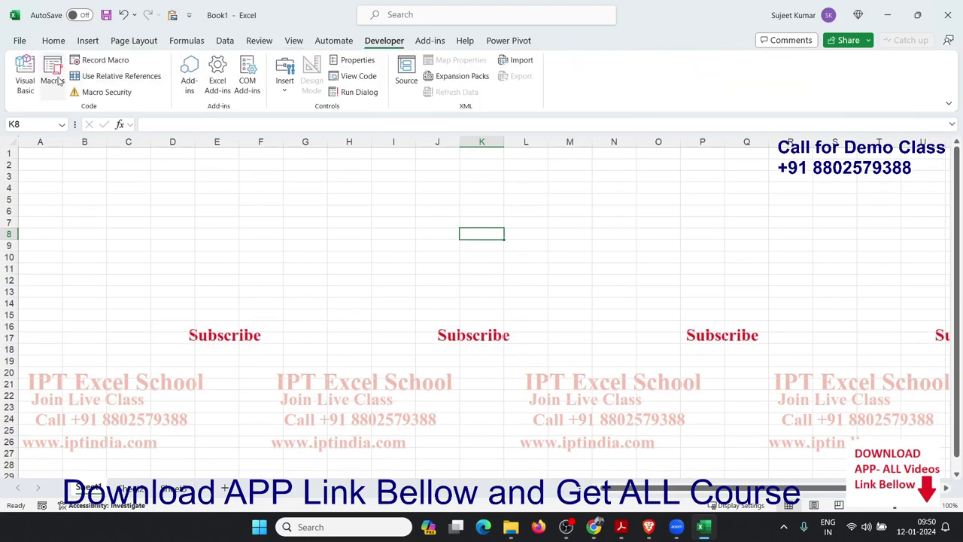
{"action": "left_click", "coordinate": [26, 80]}
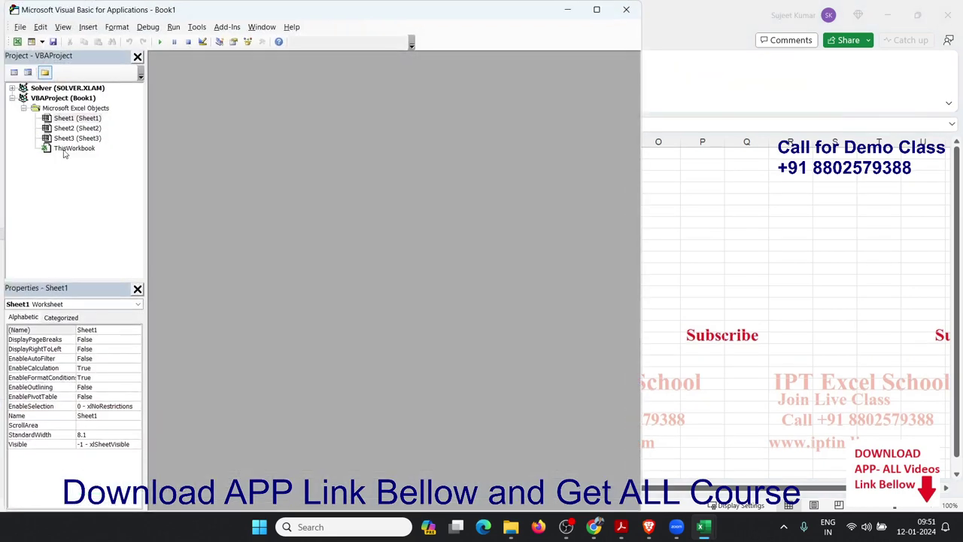
- Add a Workbook_BeforeClose event procedure to the ThisWorkbook code module
{"action": "double_click", "coordinate": [66, 148]}
{"action": "left_click", "coordinate": [170, 59]}
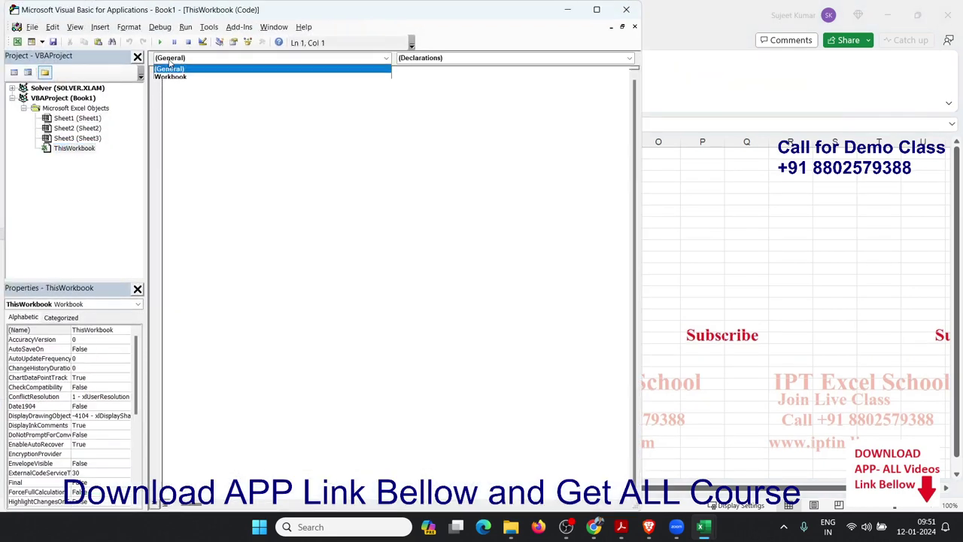
{"action": "left_click", "coordinate": [170, 76]}
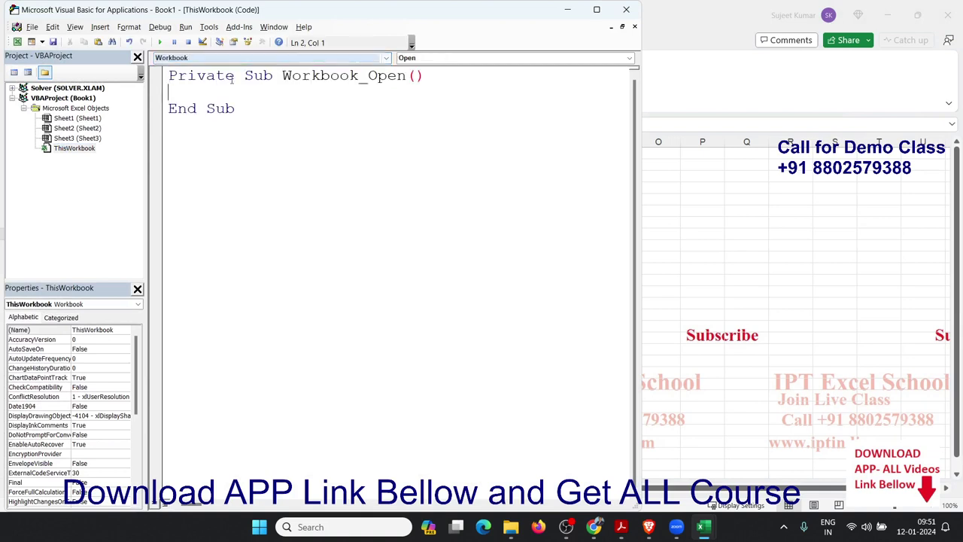
{"action": "left_click", "coordinate": [419, 59]}
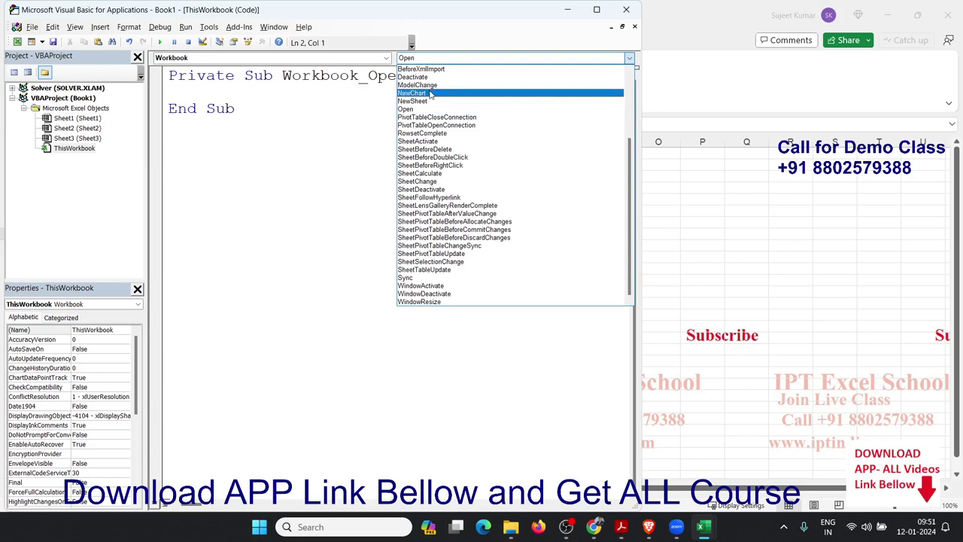
{"action": "scroll", "coordinate": [433, 113], "scroll_direction": "up", "scroll_amount": 2}
{"action": "scroll", "coordinate": [433, 124], "scroll_direction": "up", "scroll_amount": 2}
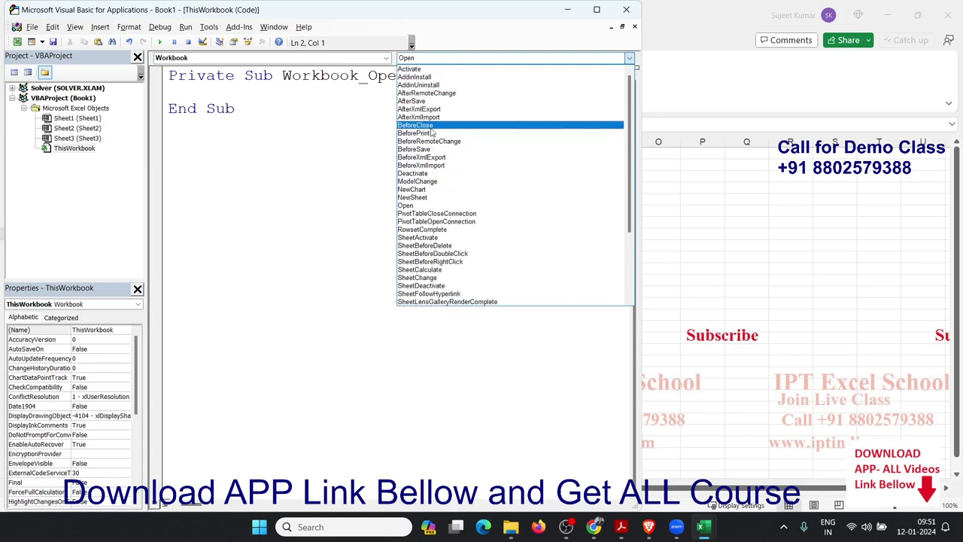
{"action": "left_click", "coordinate": [432, 126]}
- Delete the auto-generated Workbook_Open procedure
{"action": "left_click", "coordinate": [283, 185]}
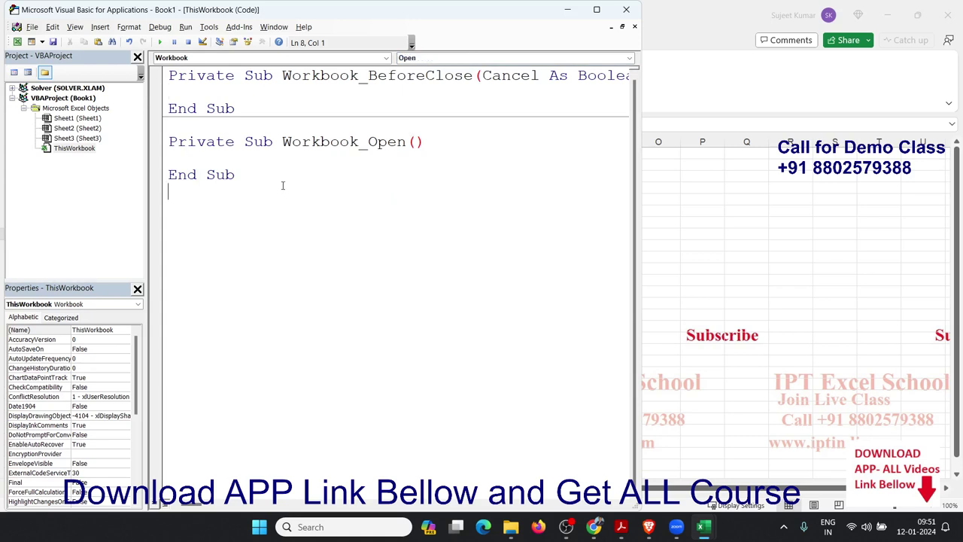
{"action": "left_click_drag", "start_coordinate": [283, 185], "coordinate": [168, 141]}
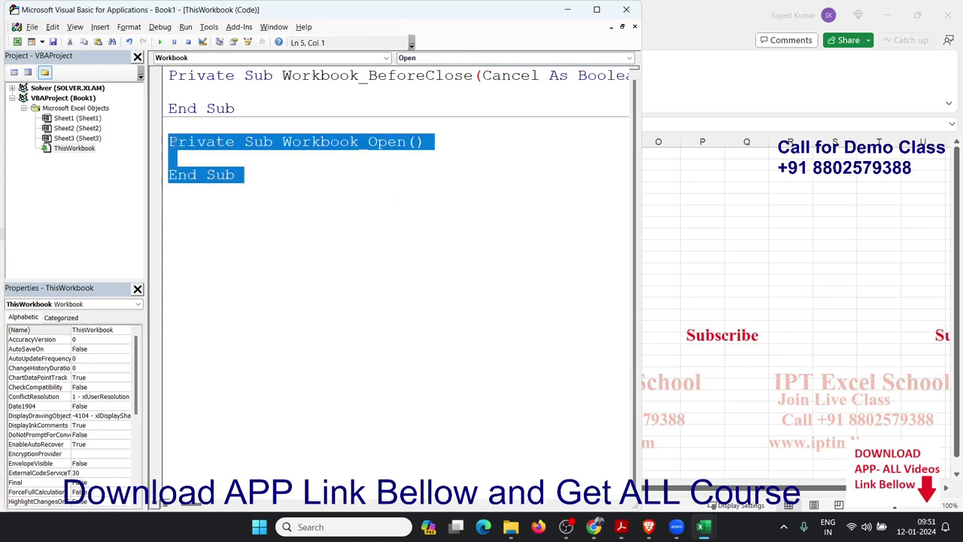
{"action": "key", "text": "Delete"}
- Enter ActiveWorkbook.Close inside Workbook_BeforeClose, correcting the 'workbok' typo
{"action": "left_click", "coordinate": [170, 91]}
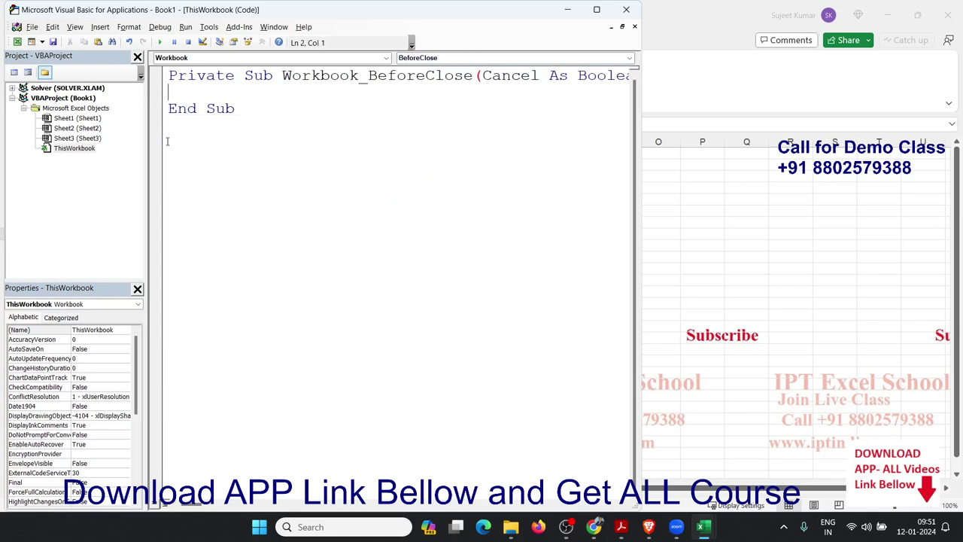
{"action": "key", "text": "Return"}
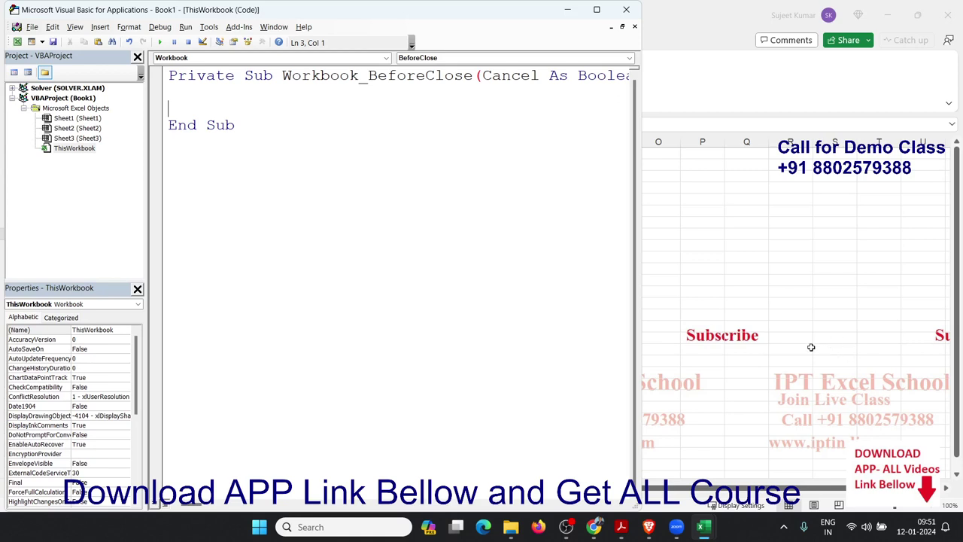
{"action": "left_click", "coordinate": [621, 527]}
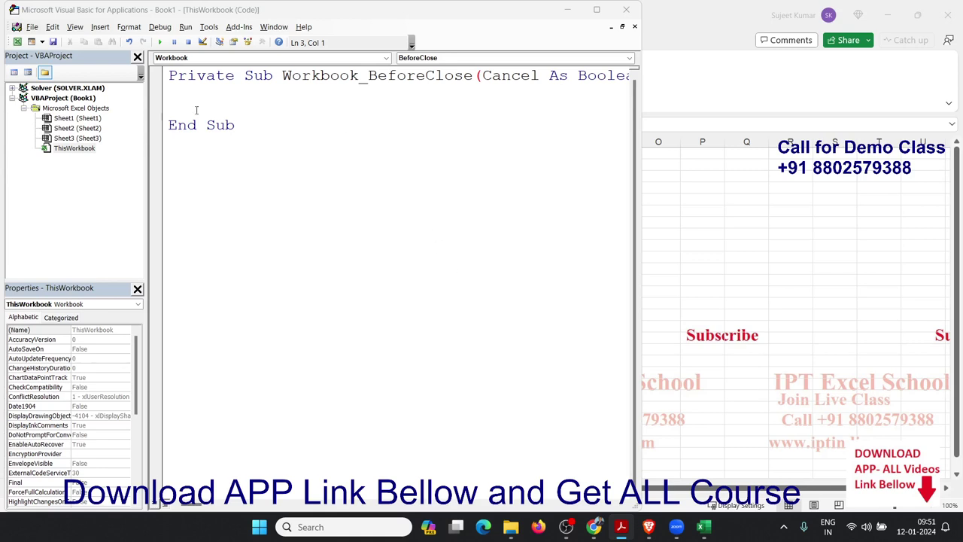
{"action": "left_click", "coordinate": [159, 112]}
{"action": "key", "text": "Return"}
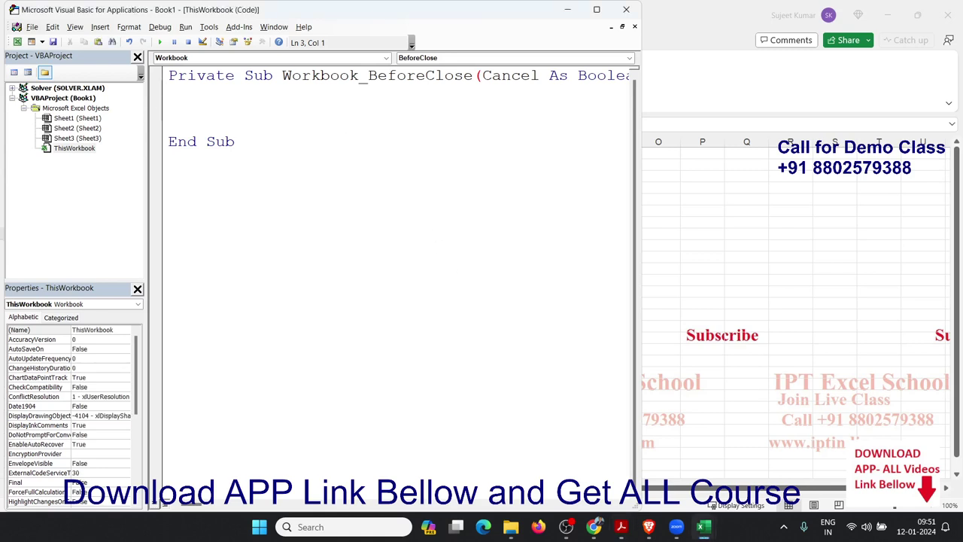
{"action": "type", "text": "activ"}
{"action": "type", "text": "eworkb"}
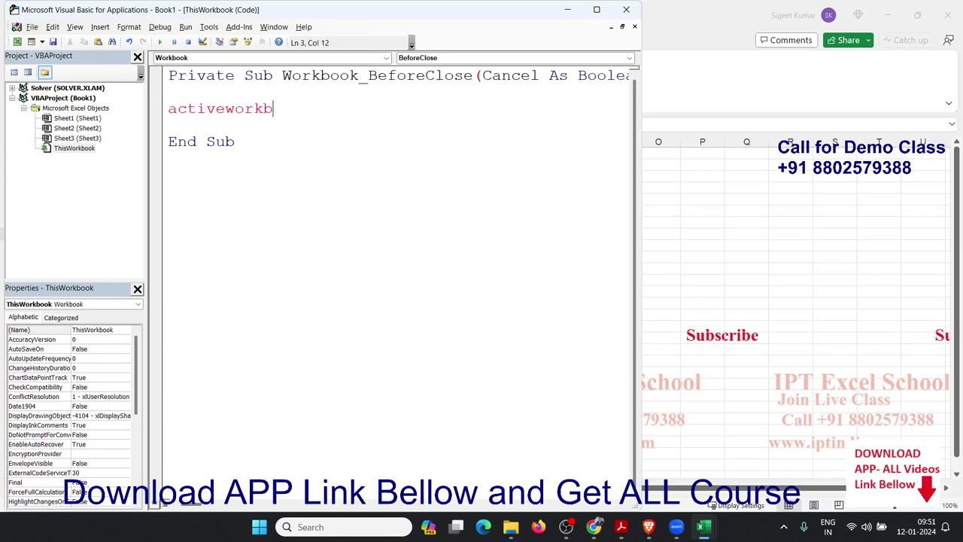
{"action": "type", "text": "ok.clo"}
{"action": "type", "text": "se"}
{"action": "left_click", "coordinate": [281, 113]}
{"action": "type", "text": "0"}
{"action": "key", "text": "BackSpace"}
{"action": "type", "text": "o"}
- Append True to the Close statement and insert blank lines above it
{"action": "left_click", "coordinate": [395, 124]}
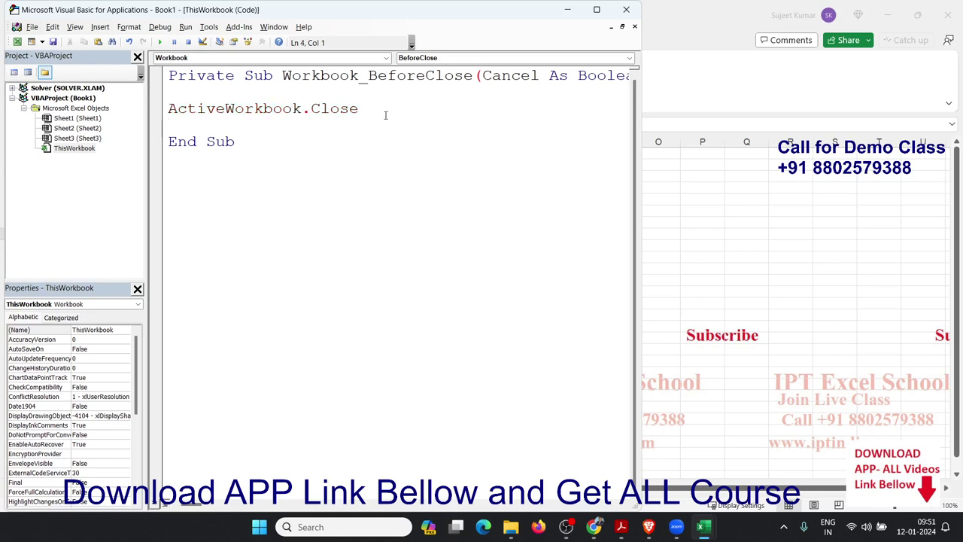
{"action": "left_click", "coordinate": [385, 113]}
{"action": "type", "text": "true"}
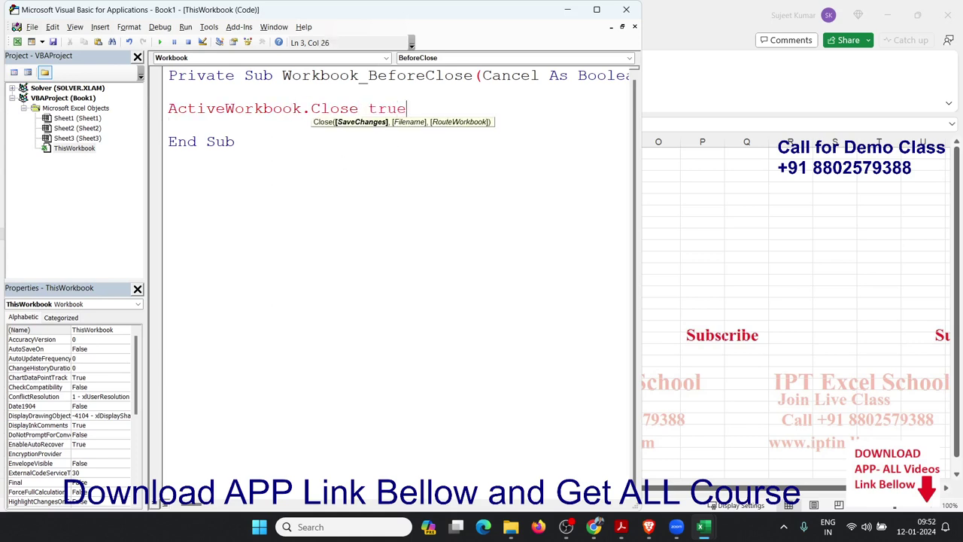
{"action": "key", "text": "Return"}
{"action": "key", "text": "Left"}
{"action": "key", "text": "Up"}
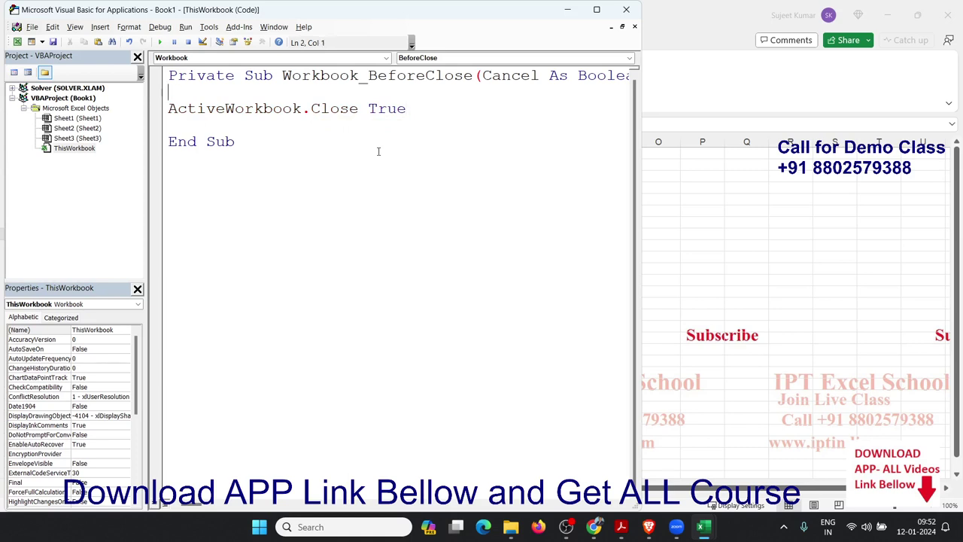
{"action": "key", "text": "Return"}
{"action": "key", "text": "Return"}
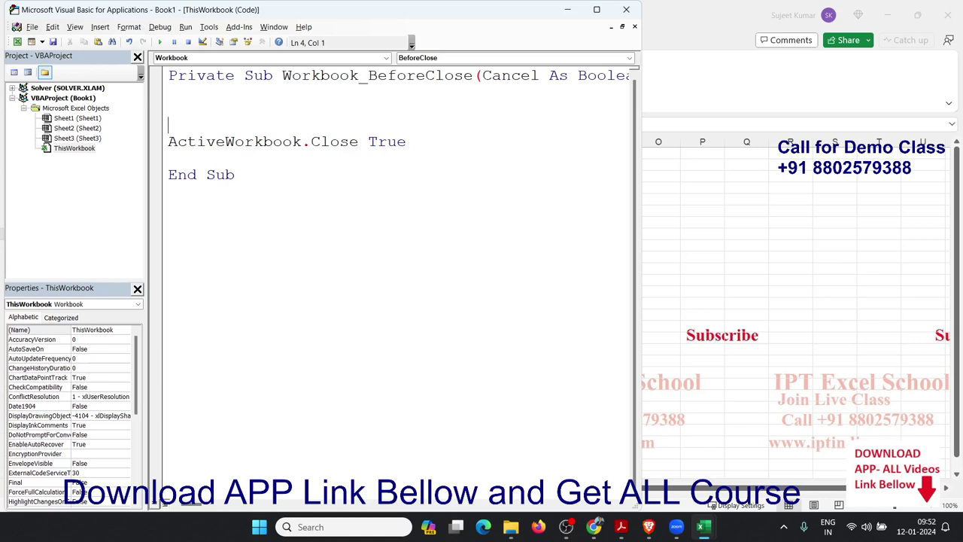
- Write the line Select Case MsgBox("Save File ?", vbYesNo) at the top of the procedure
{"action": "type", "text": "s"}
{"action": "type", "text": "elec"}
{"action": "type", "text": "t "}
{"action": "type", "text": "case "}
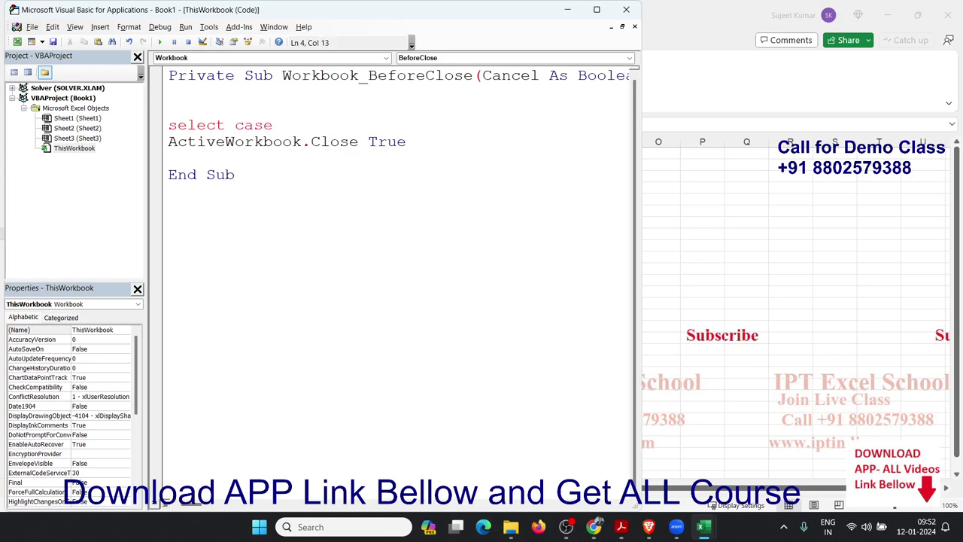
{"action": "type", "text": "msgbox(\""}
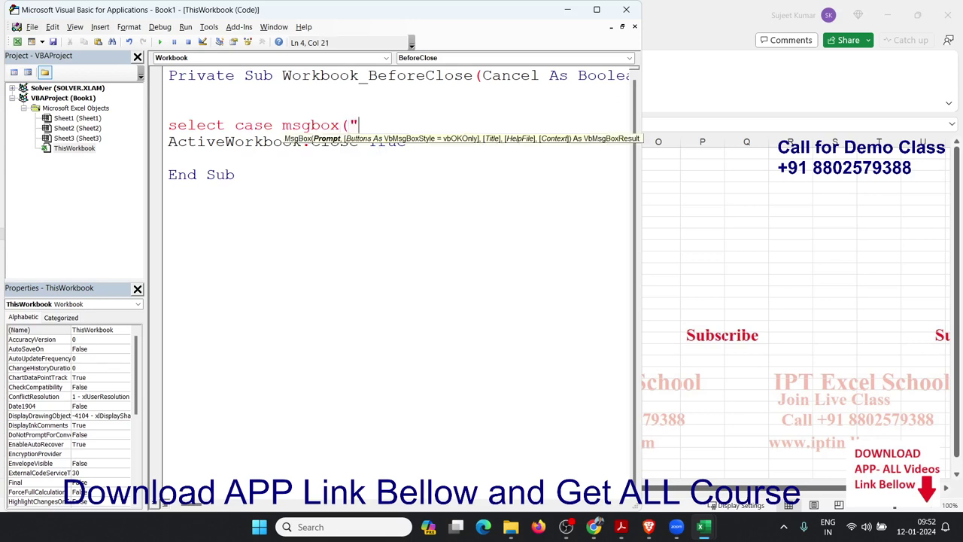
{"action": "type", "text": "Save "}
{"action": "type", "text": "File "}
{"action": "type", "text": "?\""}
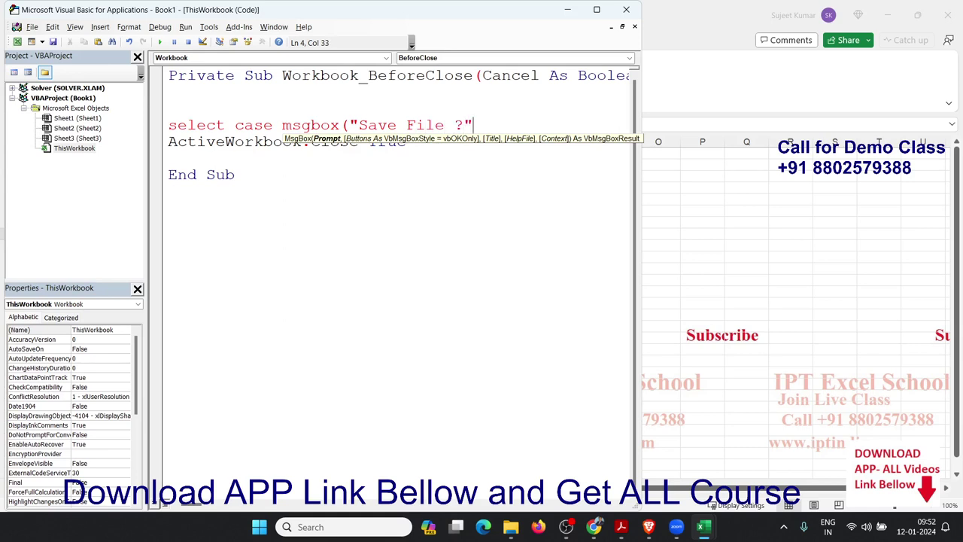
{"action": "type", "text": ","}
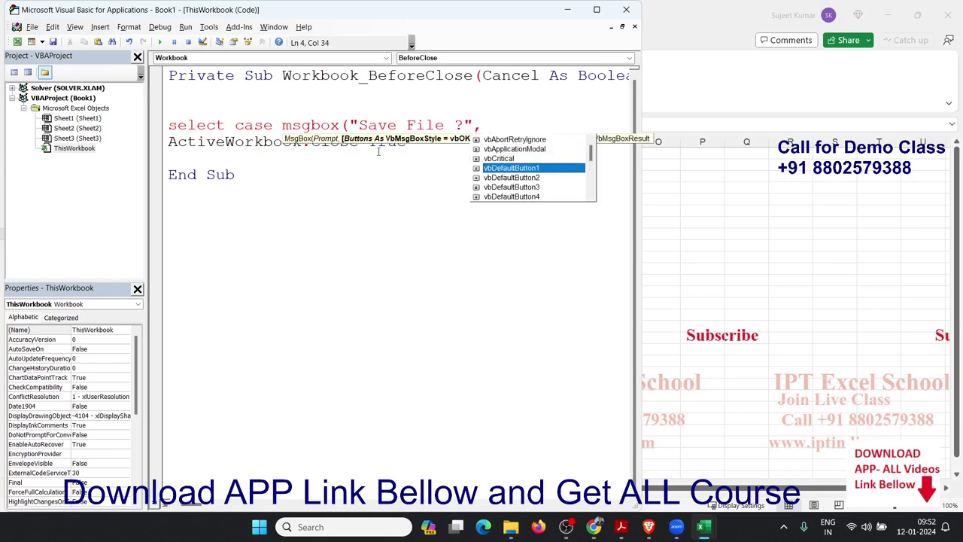
{"action": "key", "text": "Down"}
{"action": "key", "text": "Down"}
{"action": "key", "text": "Down"}
{"action": "key", "text": "Down"}
{"action": "key", "text": "Down"}
{"action": "key", "text": "Down"}
{"action": "key", "text": "Down"}
{"action": "key", "text": "Down"}
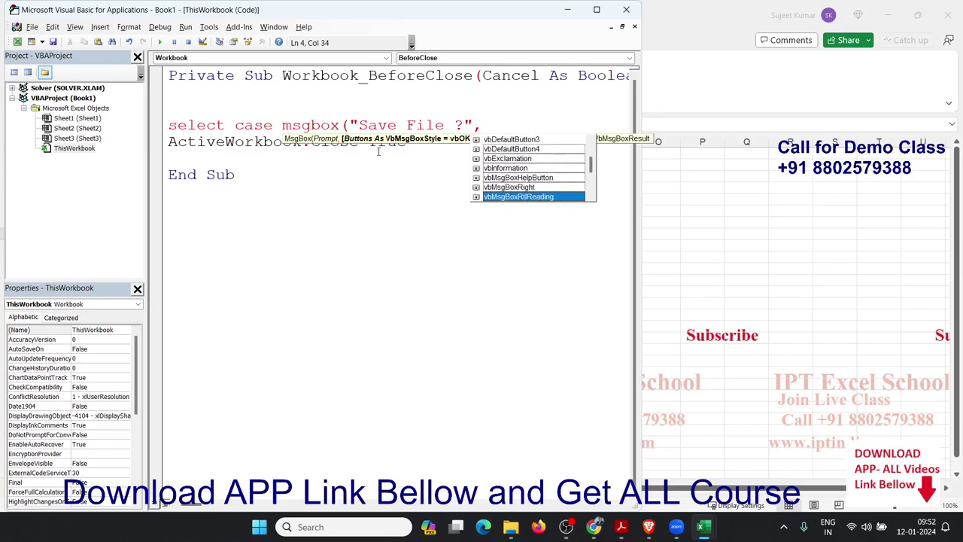
{"action": "key", "text": "Down"}
{"action": "key", "text": "Down"}
{"action": "key", "text": "Down"}
{"action": "key", "text": "Down"}
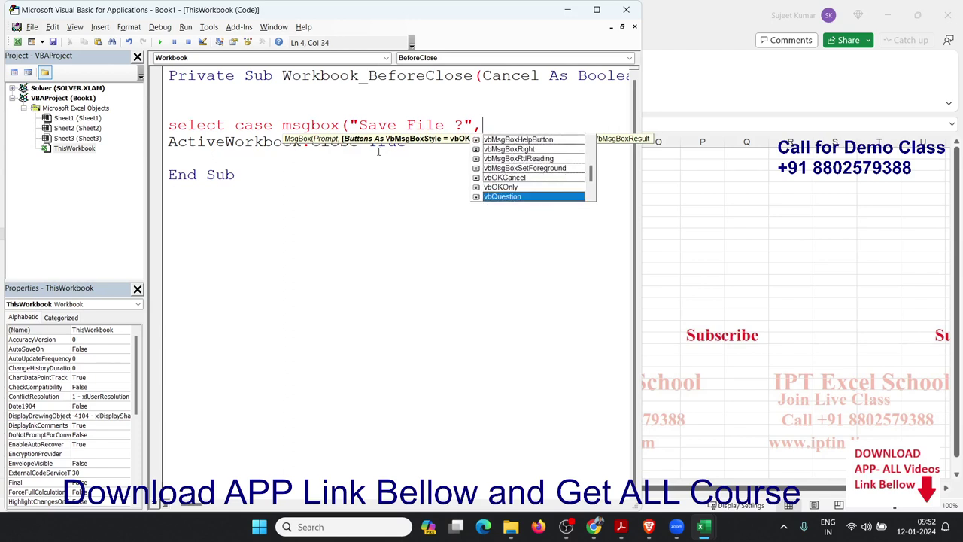
{"action": "key", "text": "Down"}
{"action": "key", "text": "Down"}
{"action": "key", "text": "Tab"}
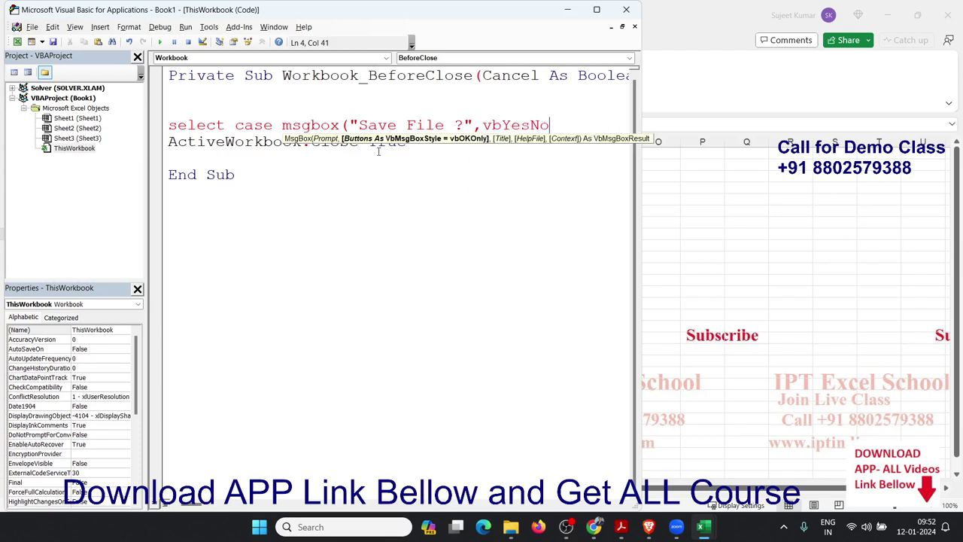
{"action": "type", "text": ")"}
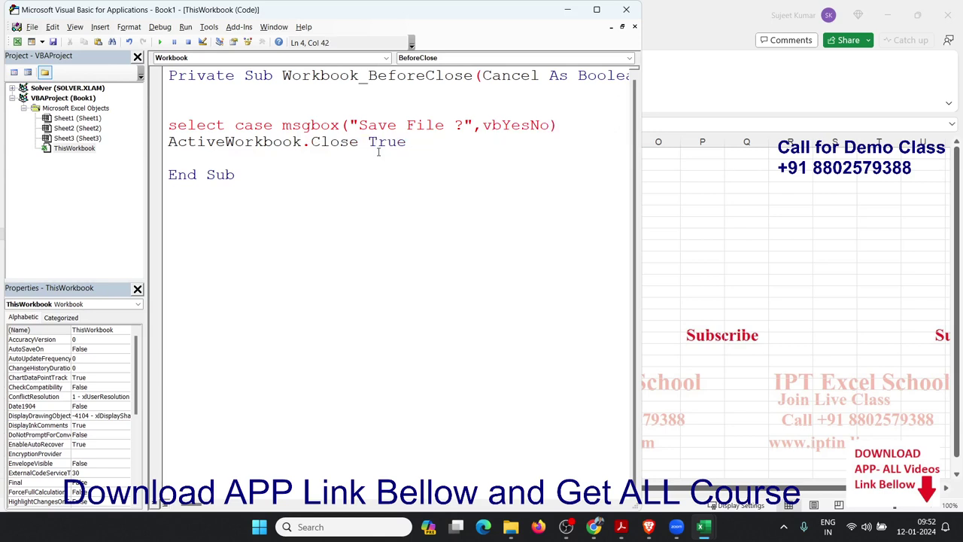
{"action": "left_click", "coordinate": [383, 207]}
- Add Case vbYes above ActiveWorkbook.Close True and leave a blank line before End Sub
{"action": "left_click", "coordinate": [169, 143]}
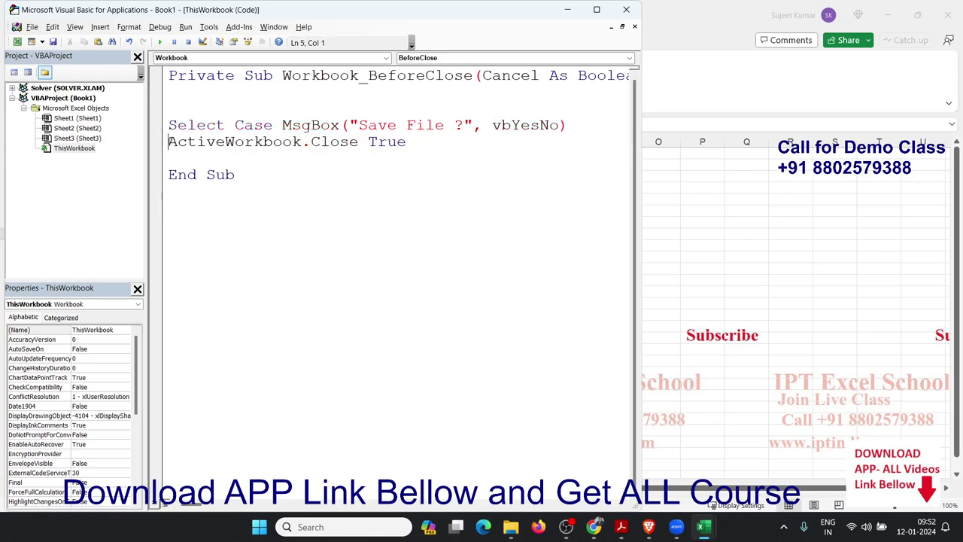
{"action": "key", "text": "Return"}
{"action": "key", "text": "Return"}
{"action": "key", "text": "Up"}
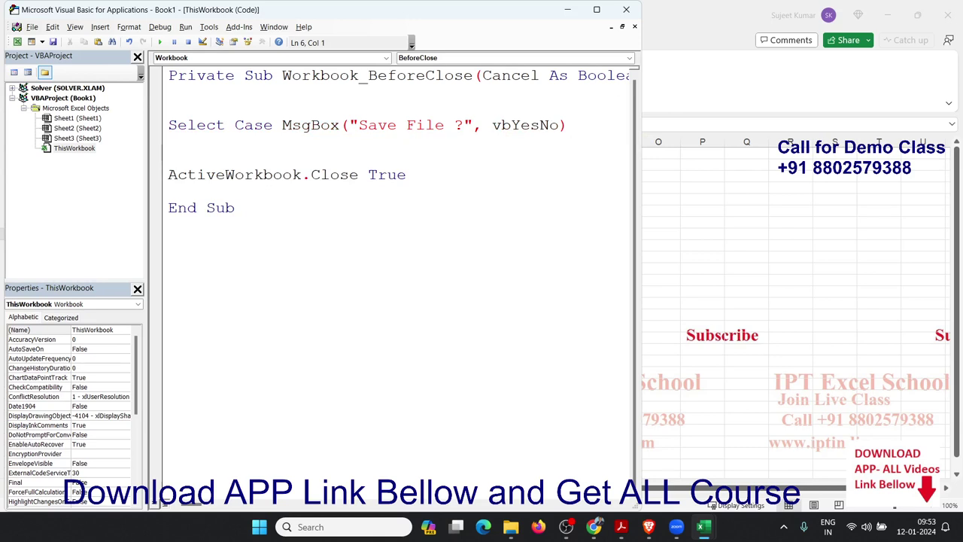
{"action": "type", "text": "case"}
{"action": "type", "text": " vb"}
{"action": "type", "text": "yes"}
{"action": "key", "text": "Down"}
{"action": "key", "text": "Up"}
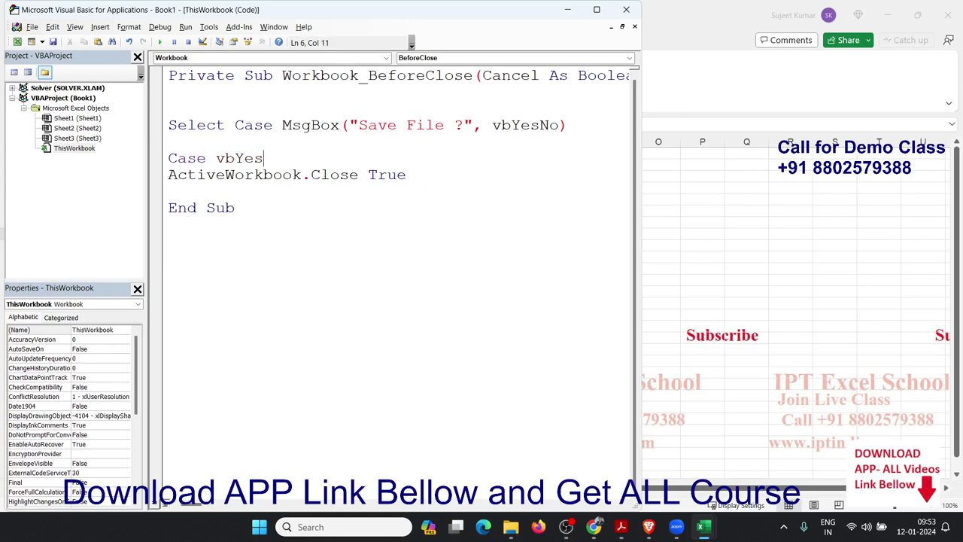
{"action": "left_click", "coordinate": [168, 142]}
{"action": "key", "text": "Delete"}
{"action": "key", "text": "Down"}
{"action": "key", "text": "Down"}
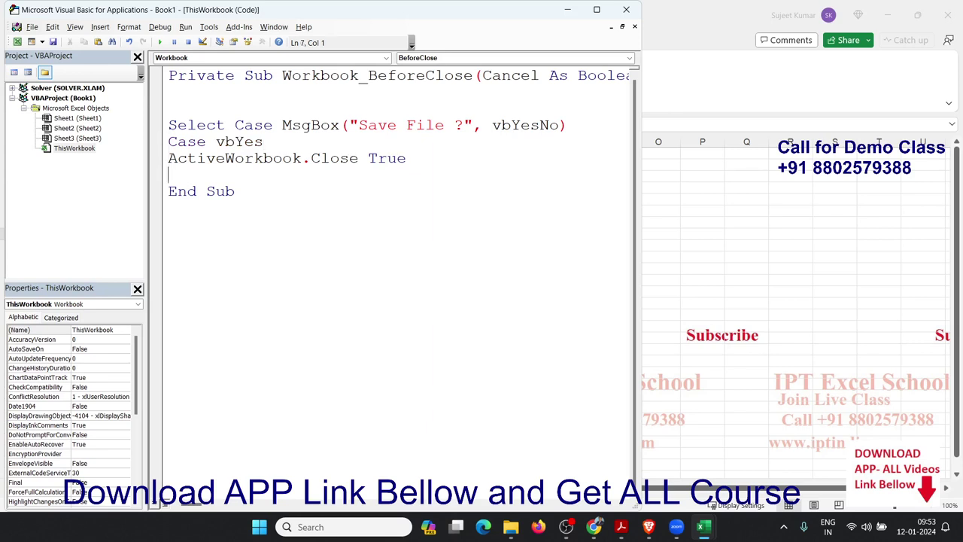
{"action": "key", "text": "Return"}
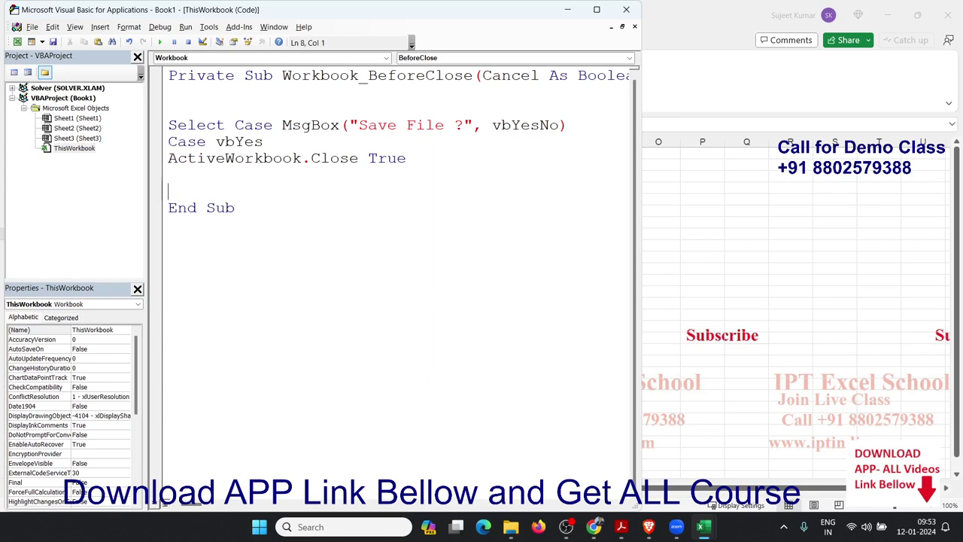
{"action": "key", "text": "Up"}
- Add the lines Case vbNo, Cancel tue and End Select before End Sub
{"action": "type", "text": "e"}
{"action": "key", "text": "BackSpace"}
{"action": "type", "text": "cas"}
{"action": "type", "text": "e vb"}
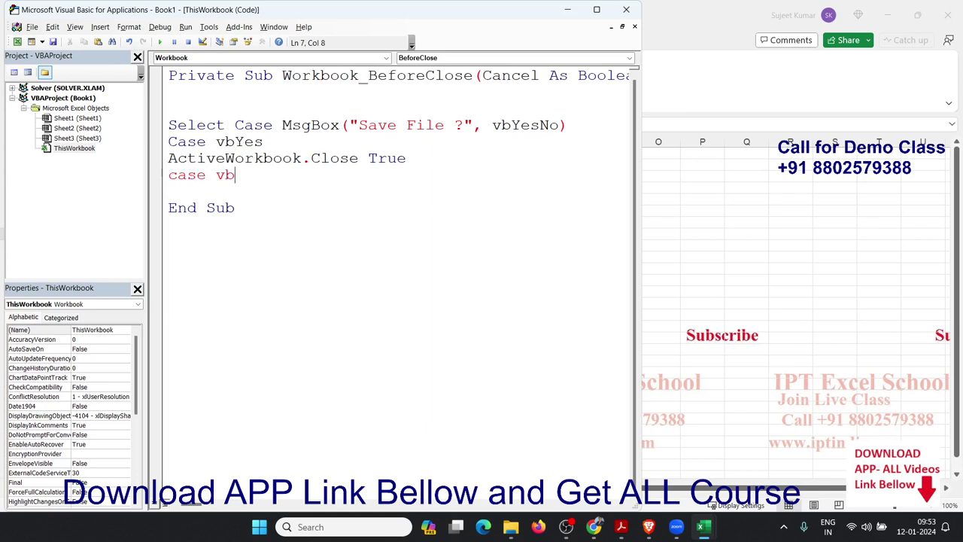
{"action": "type", "text": "no"}
{"action": "key", "text": "Return"}
{"action": "type", "text": "ca"}
{"action": "type", "text": "n"}
{"action": "type", "text": "cel"}
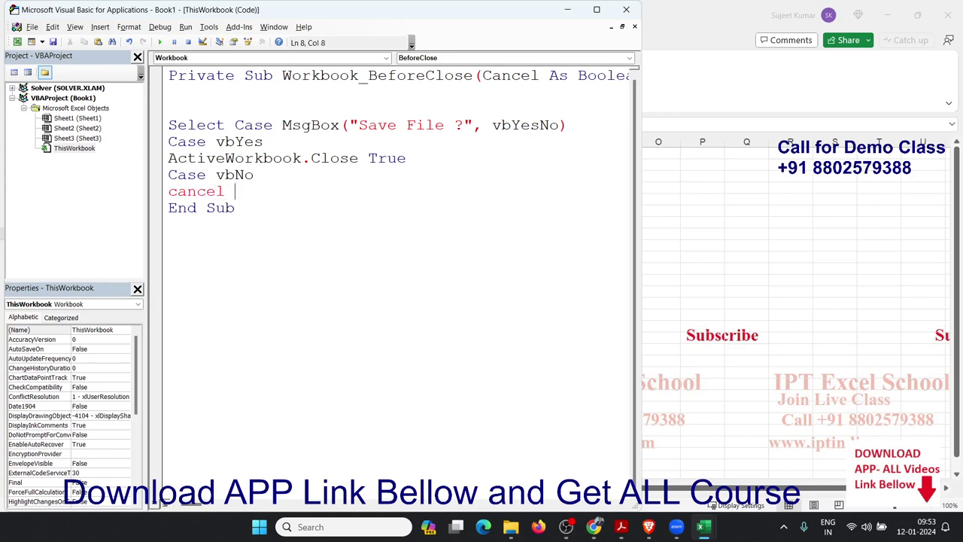
{"action": "type", "text": " trye"}
{"action": "key", "text": "BackSpace"}
{"action": "key", "text": "BackSpace"}
{"action": "key", "text": "BackSpace"}
{"action": "type", "text": "ue"}
{"action": "key", "text": "Return"}
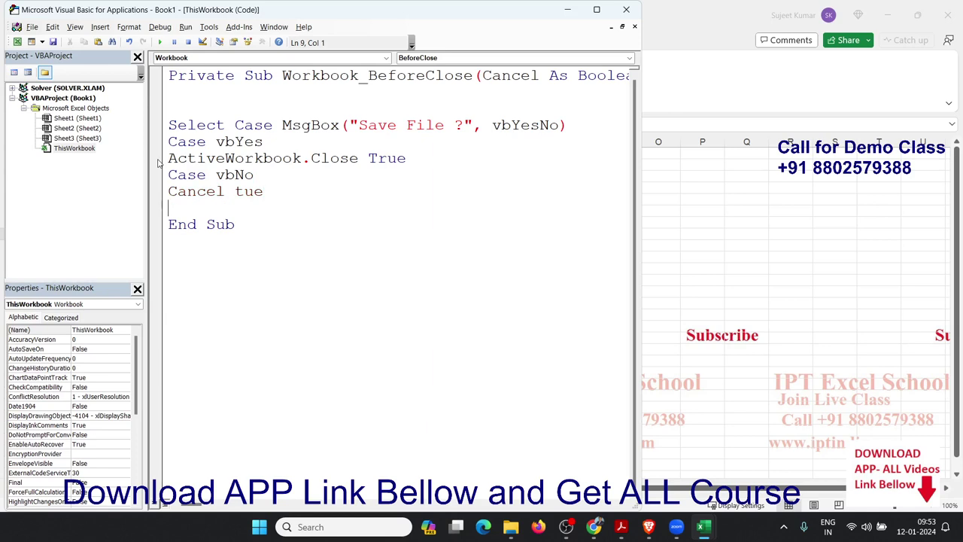
{"action": "type", "text": "end sele"}
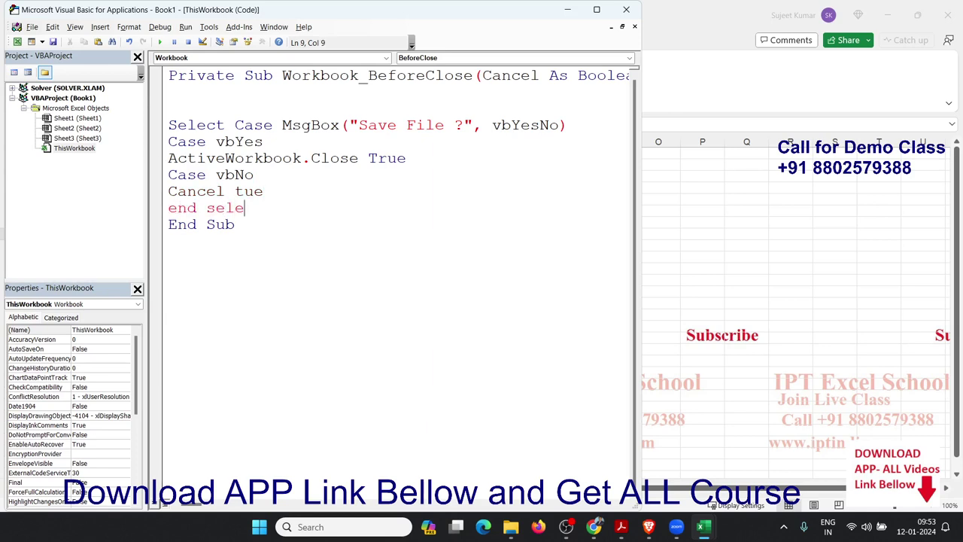
{"action": "type", "text": "ct"}
{"action": "left_click", "coordinate": [235, 224]}
- Start saving the workbook and browse to the 101-VBA Example folder
{"action": "left_click", "coordinate": [696, 282]}
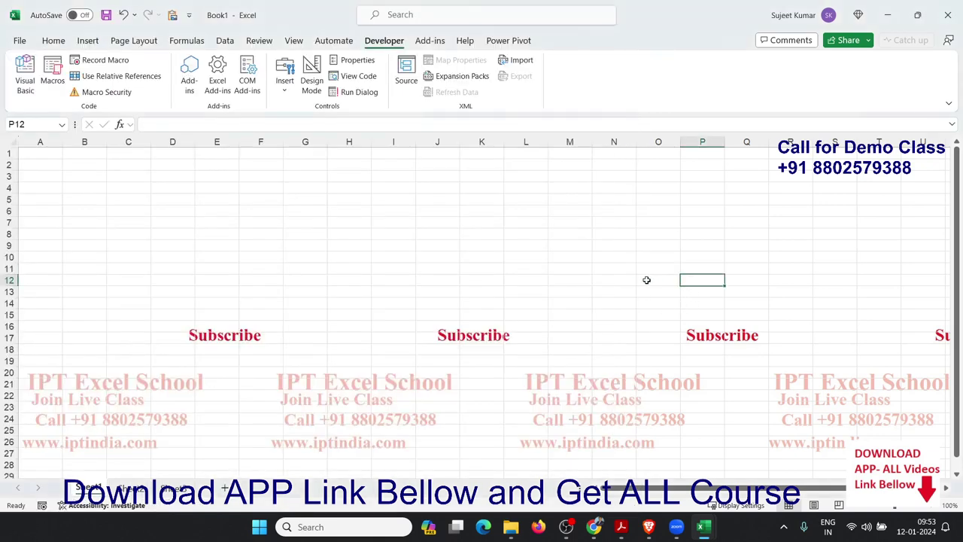
{"action": "key", "text": "ctrl+s"}
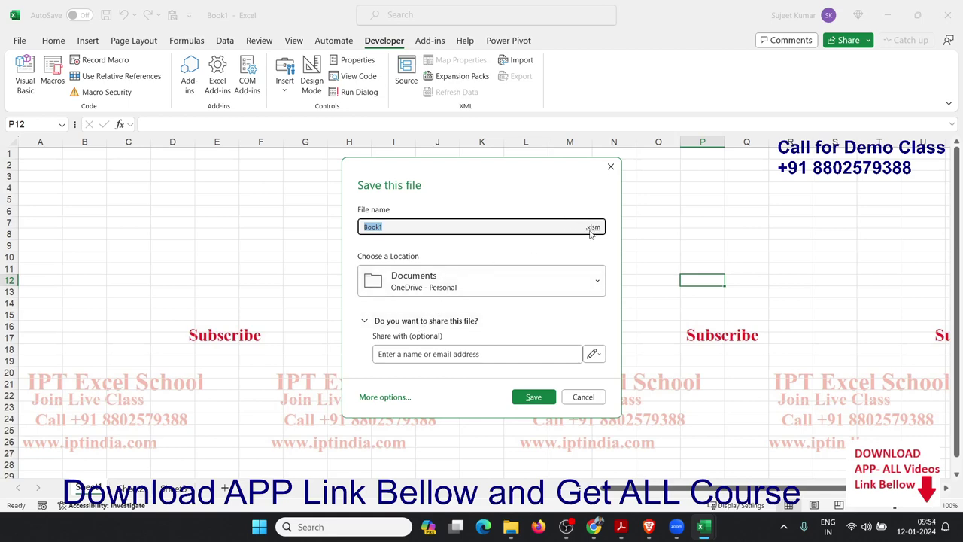
{"action": "left_click", "coordinate": [384, 396]}
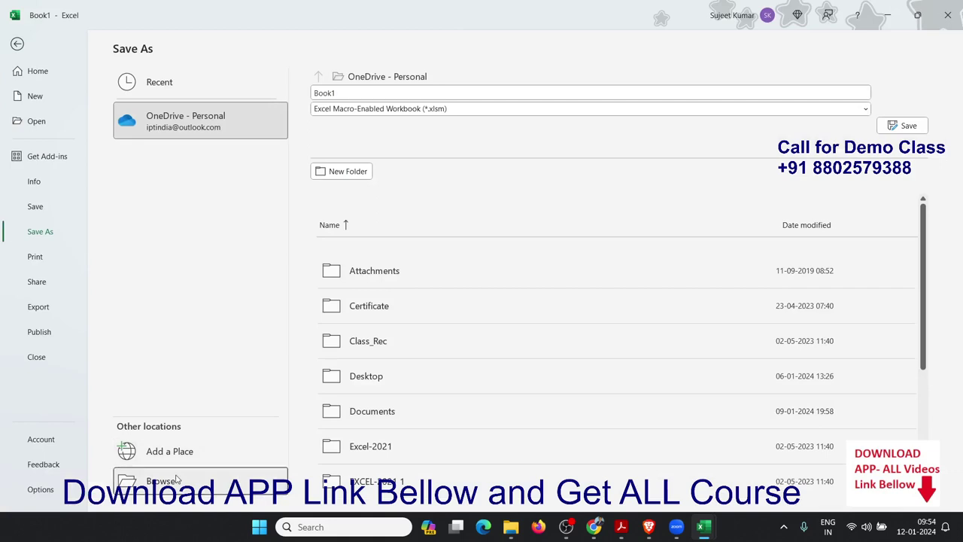
{"action": "left_click", "coordinate": [223, 482]}
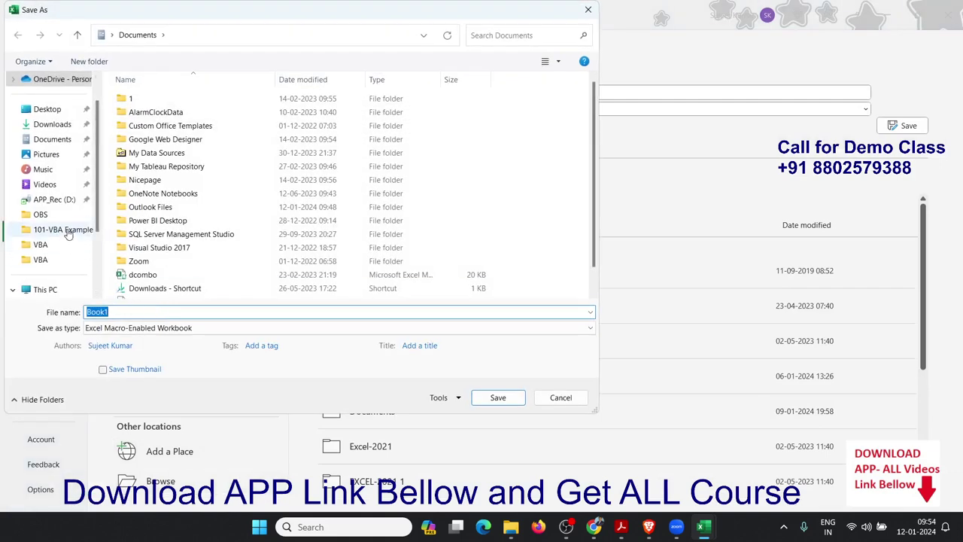
{"action": "left_click", "coordinate": [64, 229]}
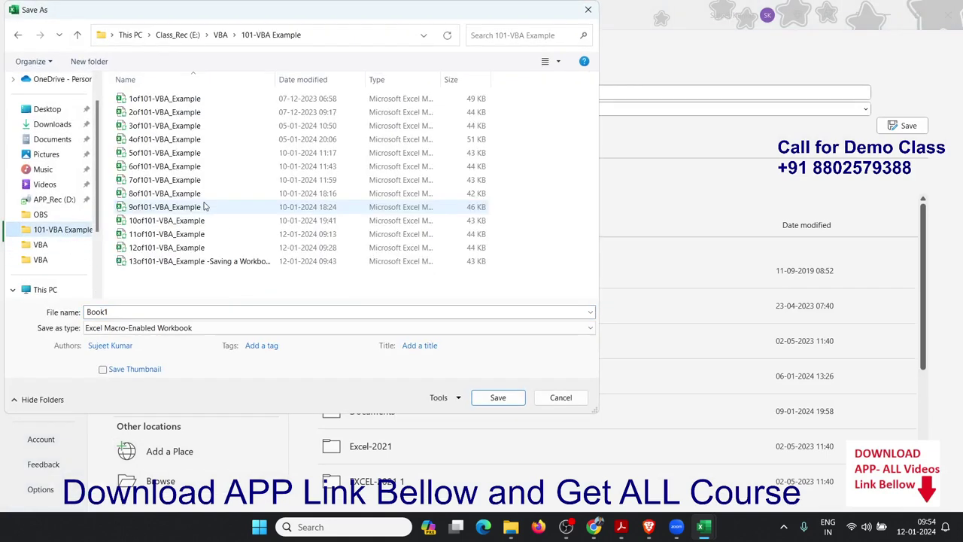
- Save it as macro-enabled 14of101-VBA_Example, adapting the 12of101-VBA_Example name
{"action": "left_click", "coordinate": [161, 263]}
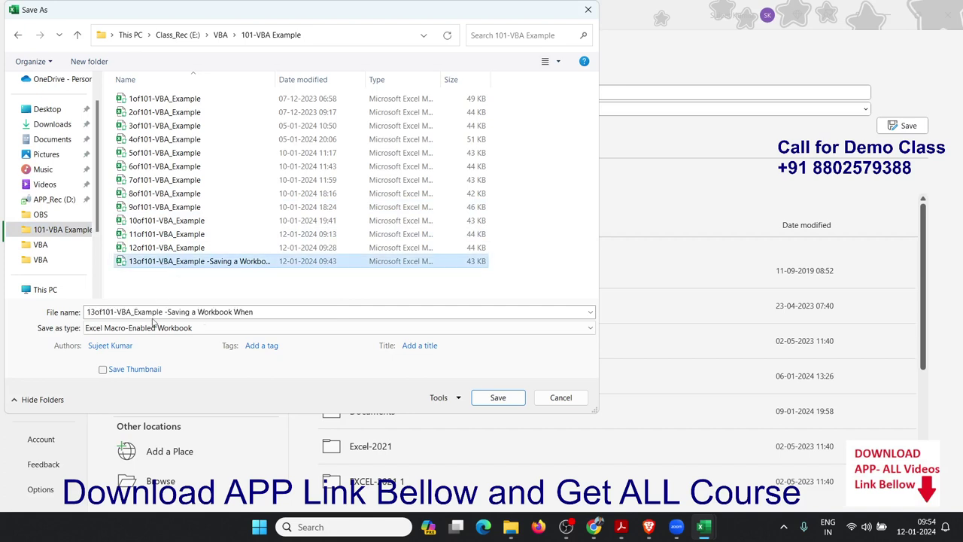
{"action": "left_click", "coordinate": [156, 248]}
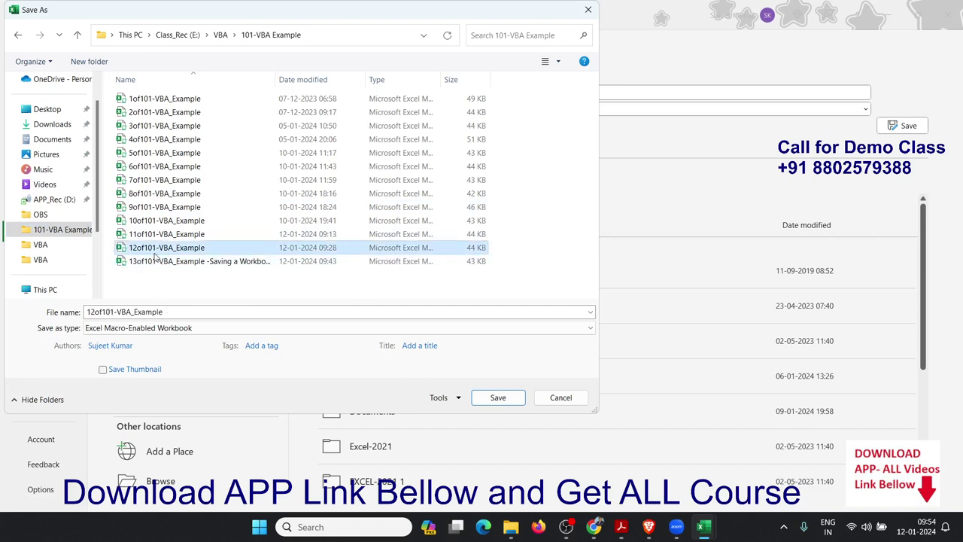
{"action": "left_click", "coordinate": [96, 311]}
{"action": "left_click", "coordinate": [96, 311]}
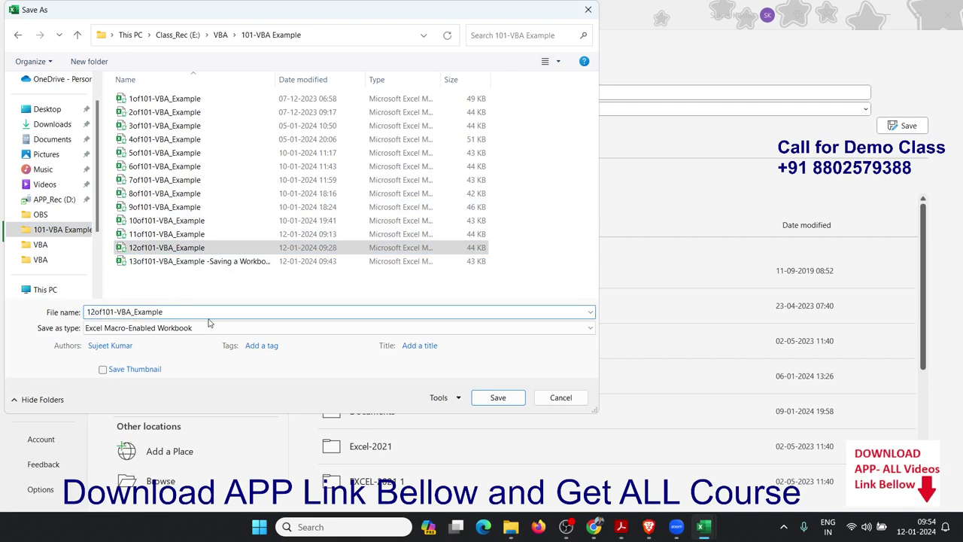
{"action": "key", "text": "BackSpace"}
{"action": "type", "text": "4"}
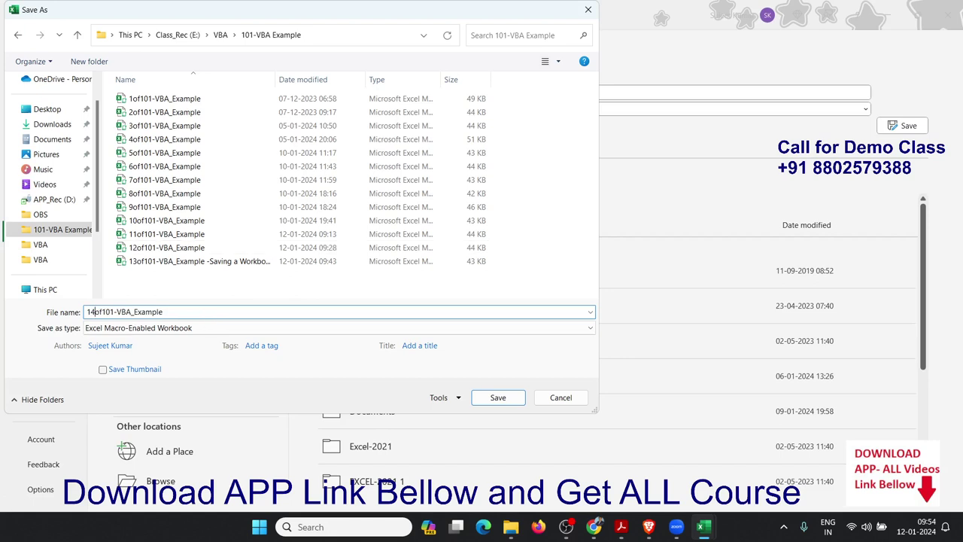
{"action": "left_click", "coordinate": [209, 312]}
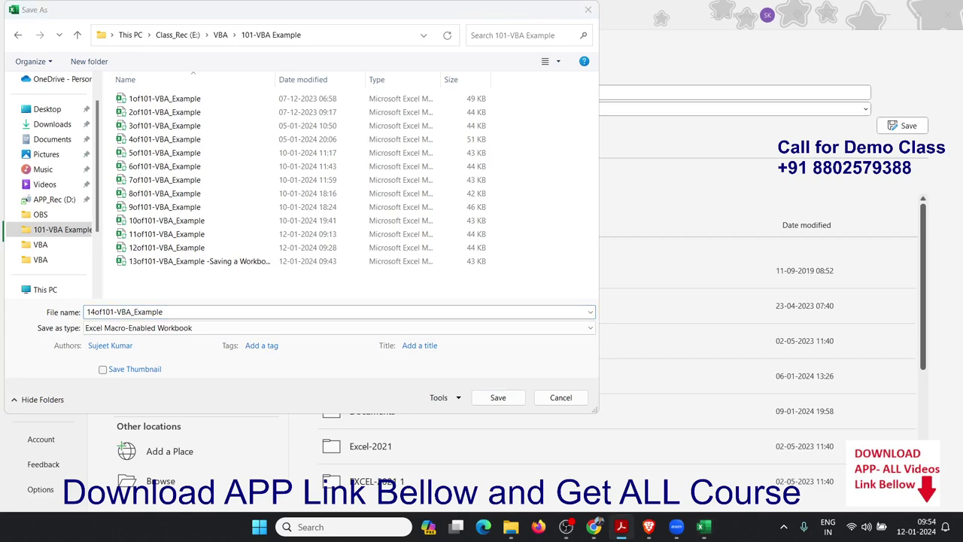
{"action": "left_click", "coordinate": [515, 400]}
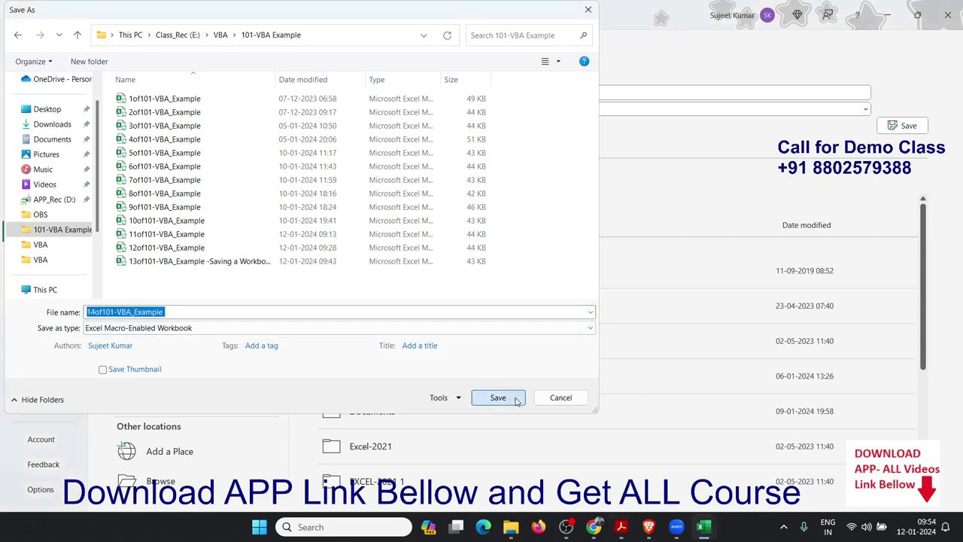
{"action": "left_click", "coordinate": [516, 400]}
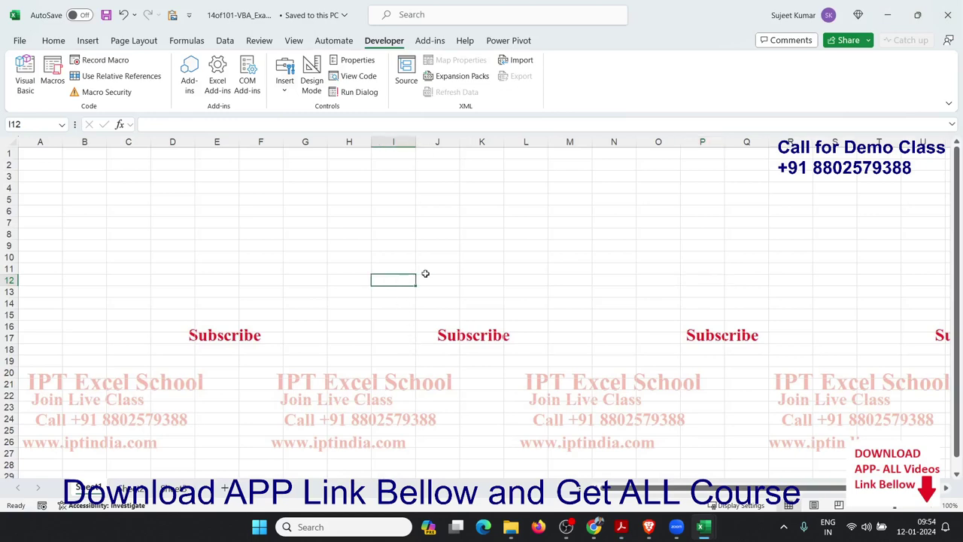
- Test closing the workbook, dismiss the compile error, and place the cursor after Cancel
{"action": "left_click", "coordinate": [946, 17]}
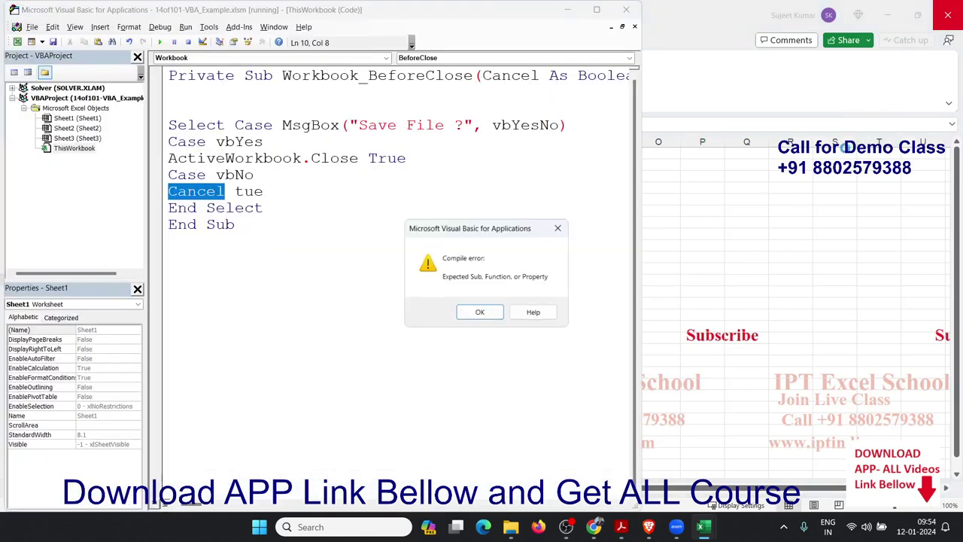
{"action": "left_click", "coordinate": [486, 315]}
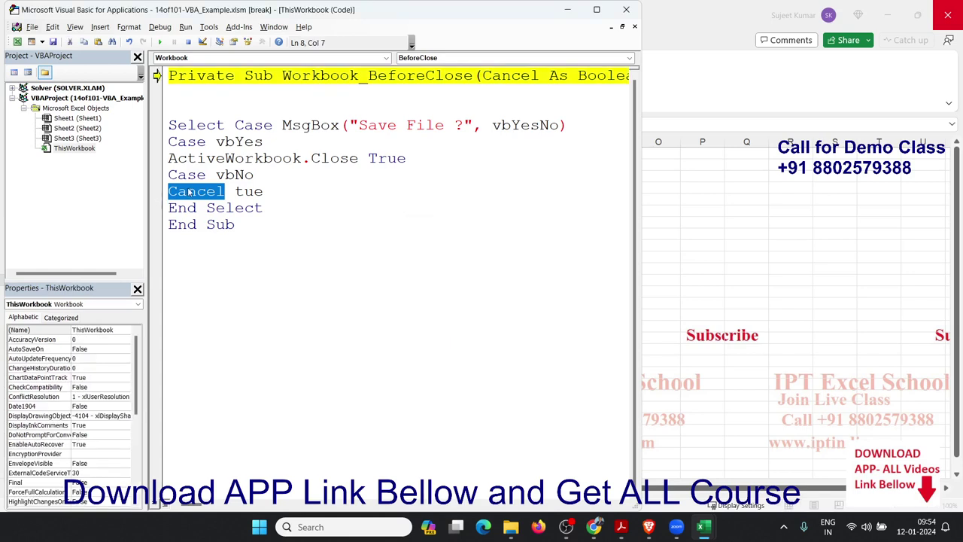
{"action": "left_click", "coordinate": [218, 191]}
{"action": "left_click", "coordinate": [228, 191]}
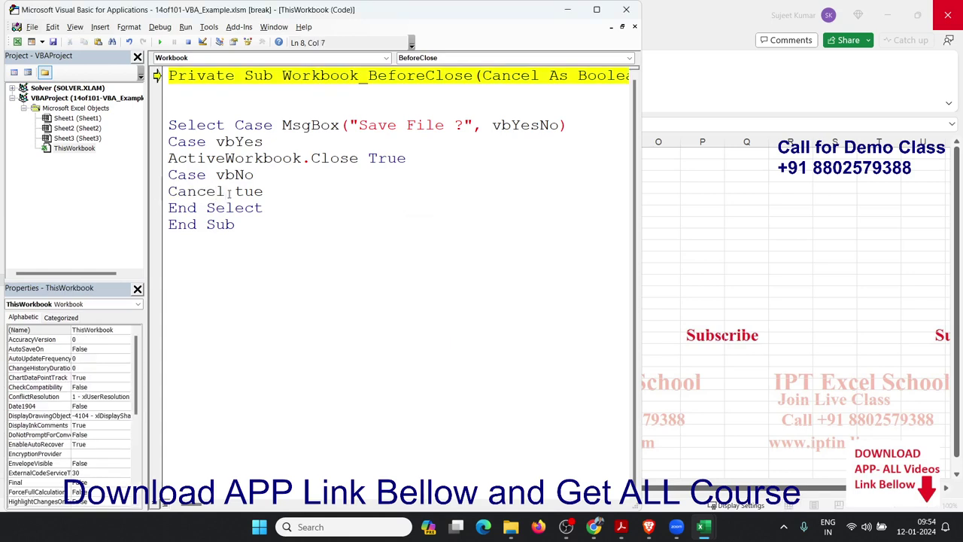
- Add '=' after Cancel, close the workbook answering Yes to 'Save File ?', then exit Excel
{"action": "type", "text": "="}
{"action": "left_click", "coordinate": [160, 43]}
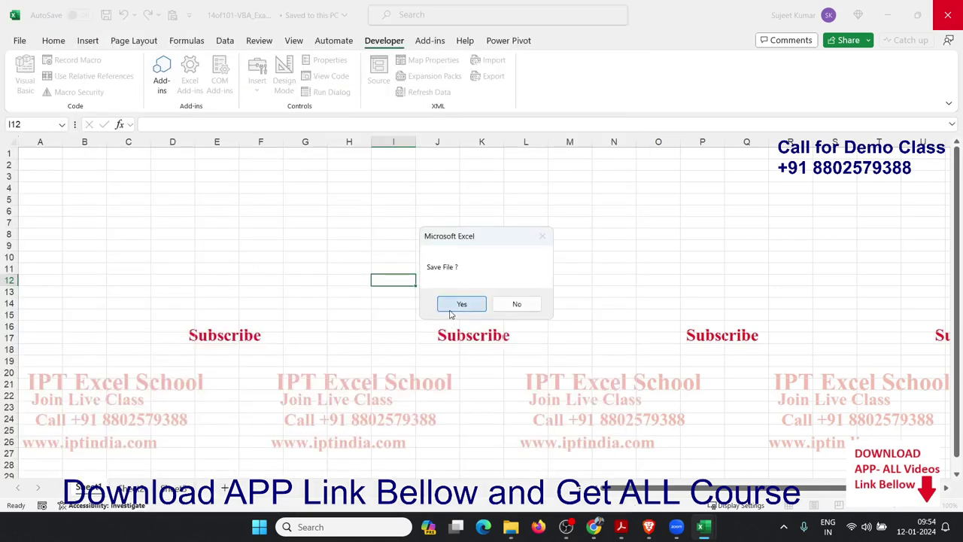
{"action": "left_click", "coordinate": [451, 312]}
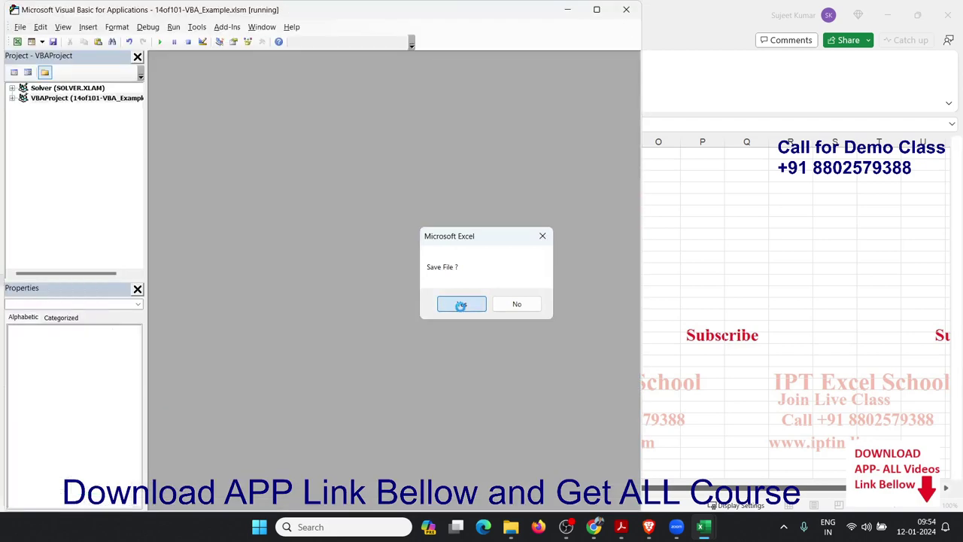
{"action": "left_click", "coordinate": [462, 310]}
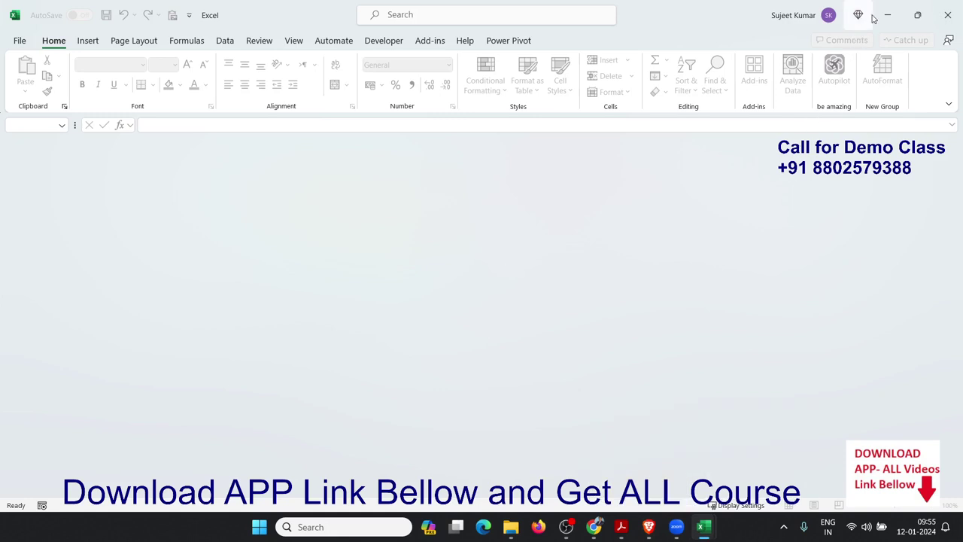
{"action": "key", "text": "alt+F11"}
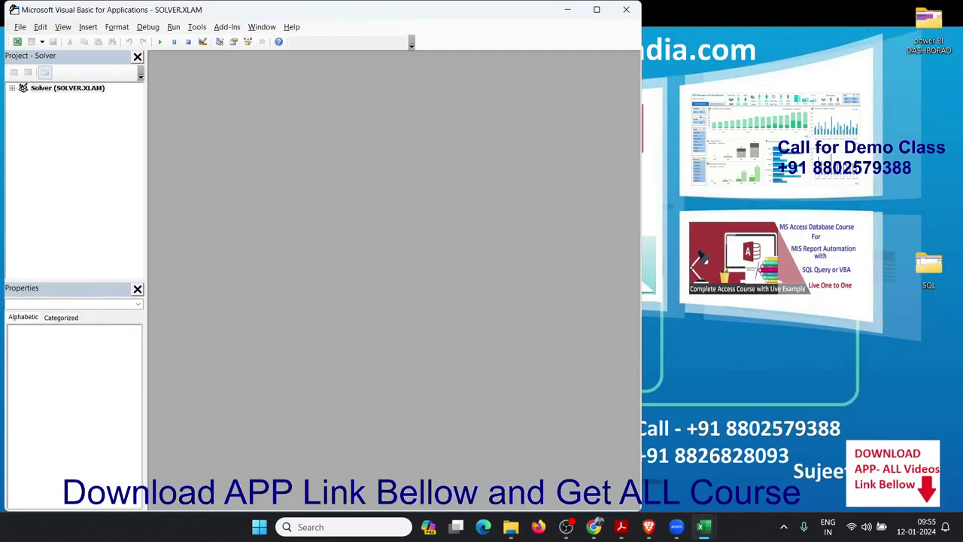